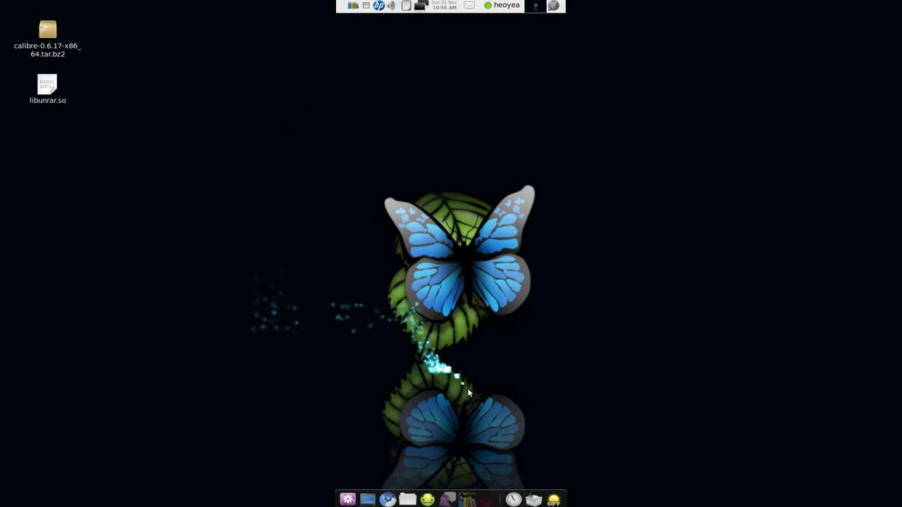
# - Launch calibre from the dock to show the four-comic library with Trojan War selected
pyautogui.click(476, 498)
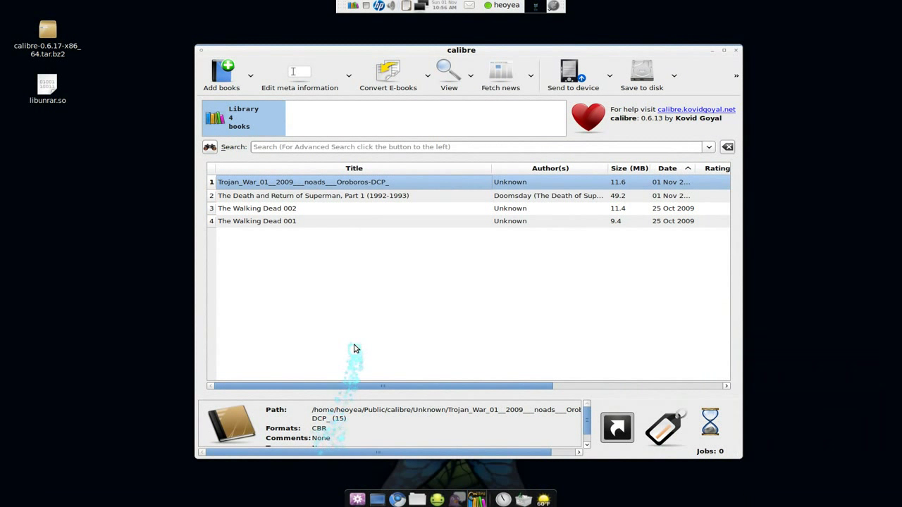
# - Convert the Trojan War comic to EPUB, then expand the failed conversion's error details
pyautogui.click(390, 83)
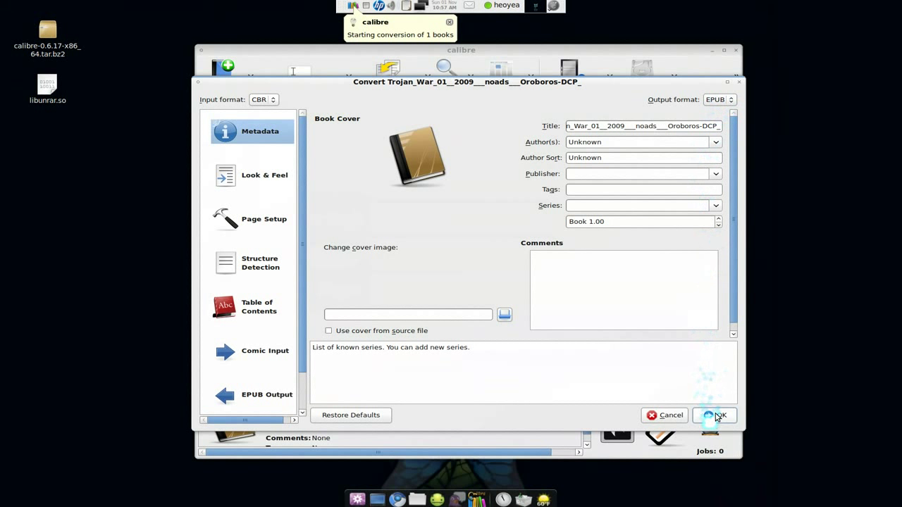
pyautogui.click(717, 417)
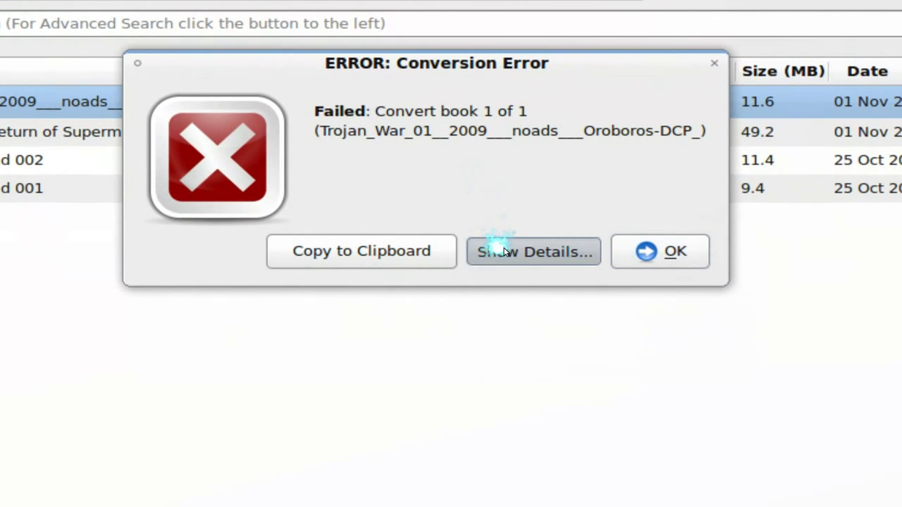
pyautogui.click(518, 331)
# - Scroll the traceback to the missing libunrar.so OSError, dismiss the error, and minimize calibre
pyautogui.scroll(-3, 478, 283)
pyautogui.scroll(-3, 473, 285)
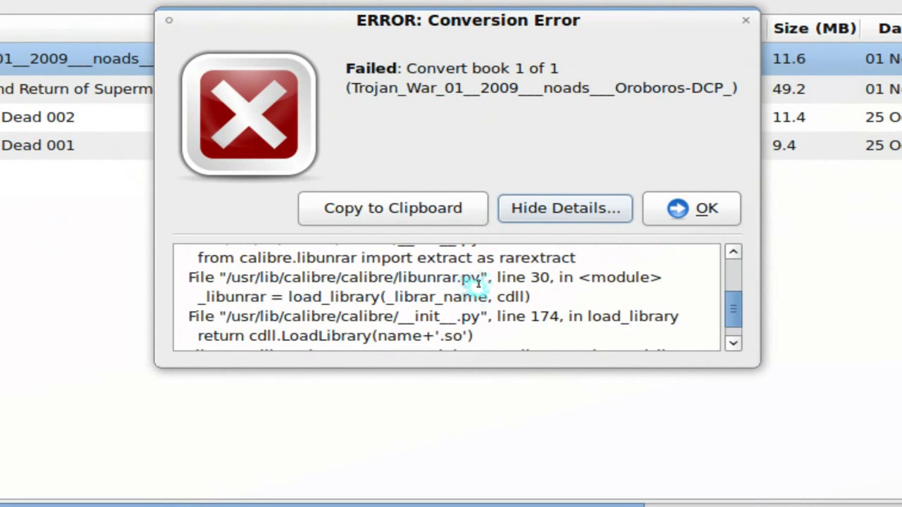
pyautogui.scroll(-3, 472, 286)
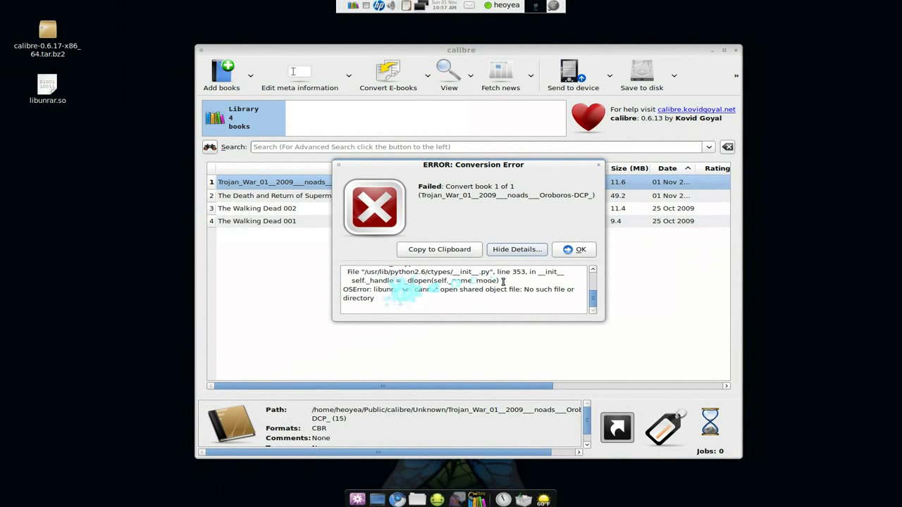
pyautogui.click(576, 250)
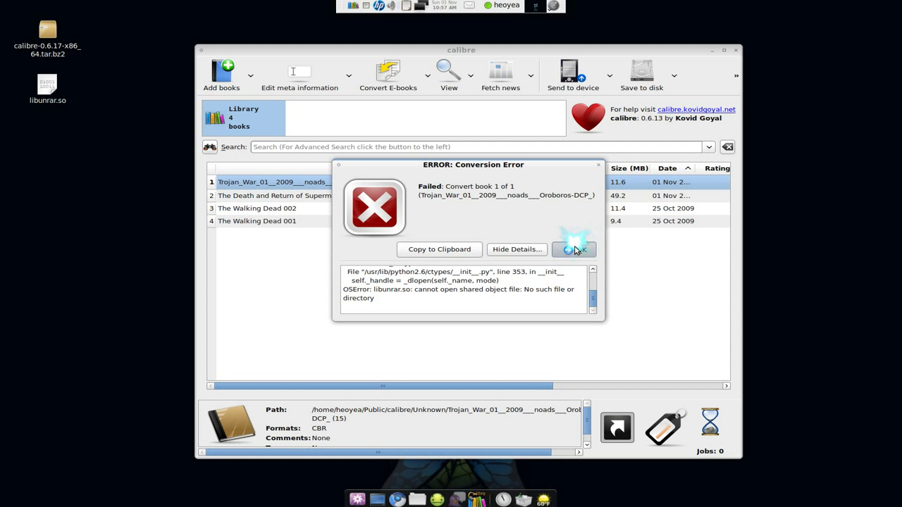
pyautogui.click(576, 250)
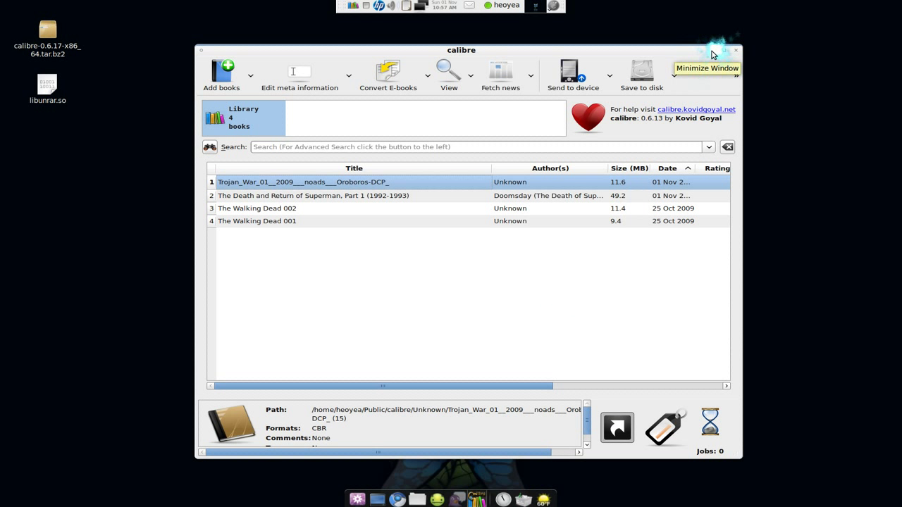
pyautogui.click(713, 54)
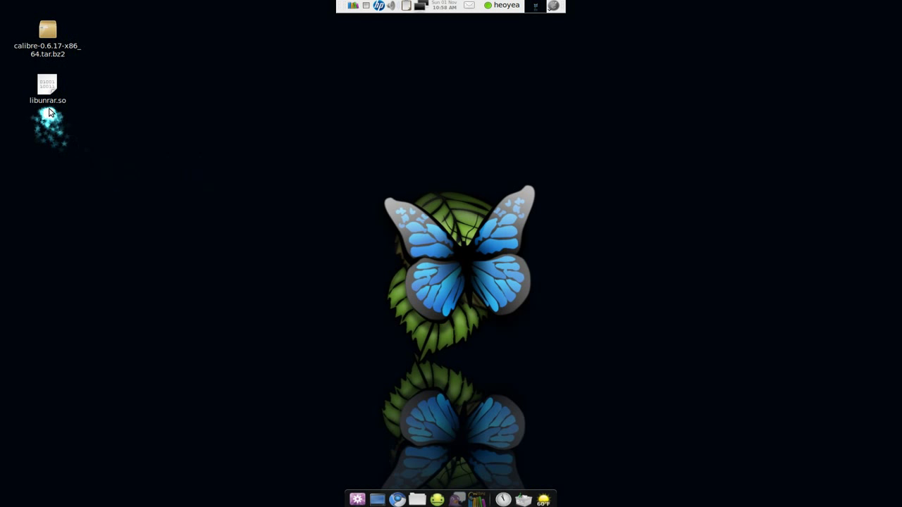
# - Open a Nautilus file browser window at the home folder
pyautogui.click(417, 499)
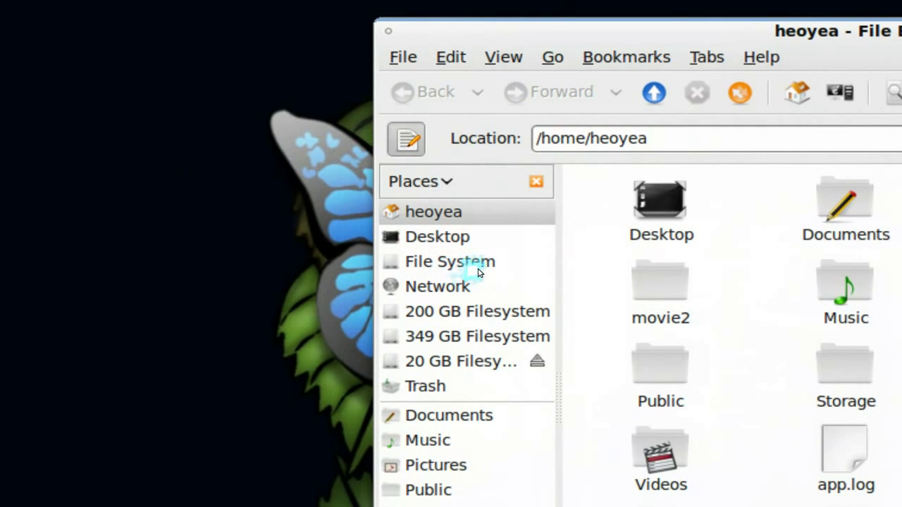
# - Browse from the root file system into /usr and bring up the lib folder's context menu
pyautogui.click(478, 269)
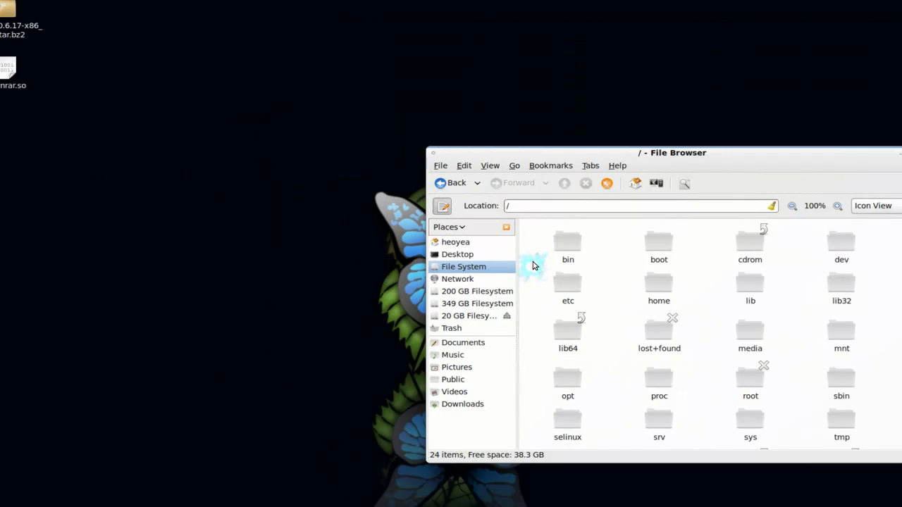
pyautogui.write('us')
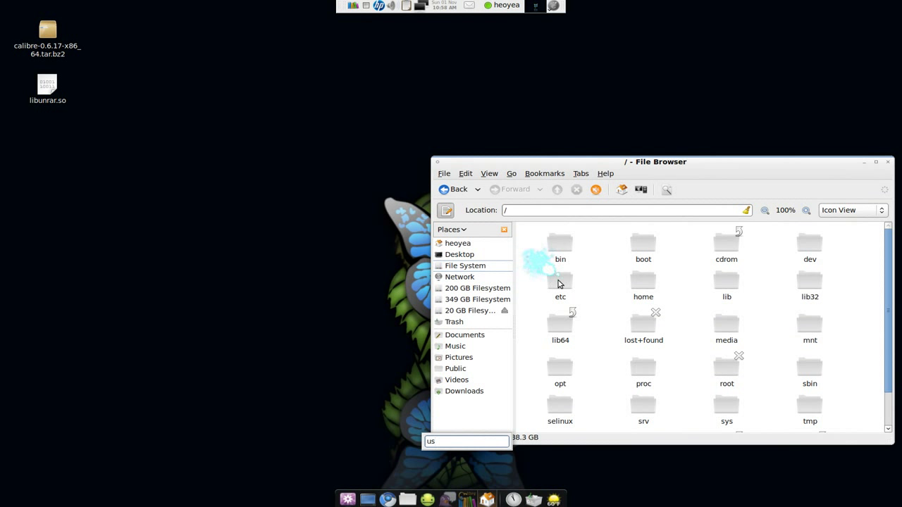
pyautogui.click(558, 283)
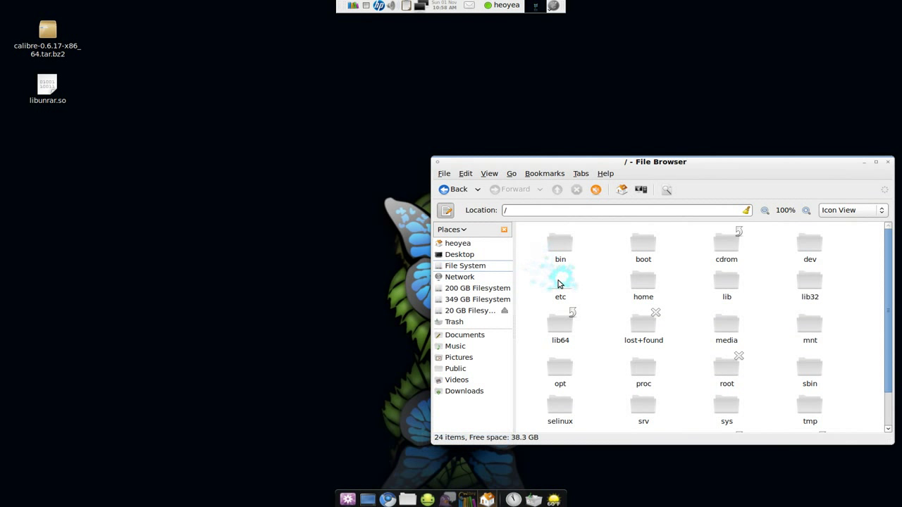
pyautogui.write('us')
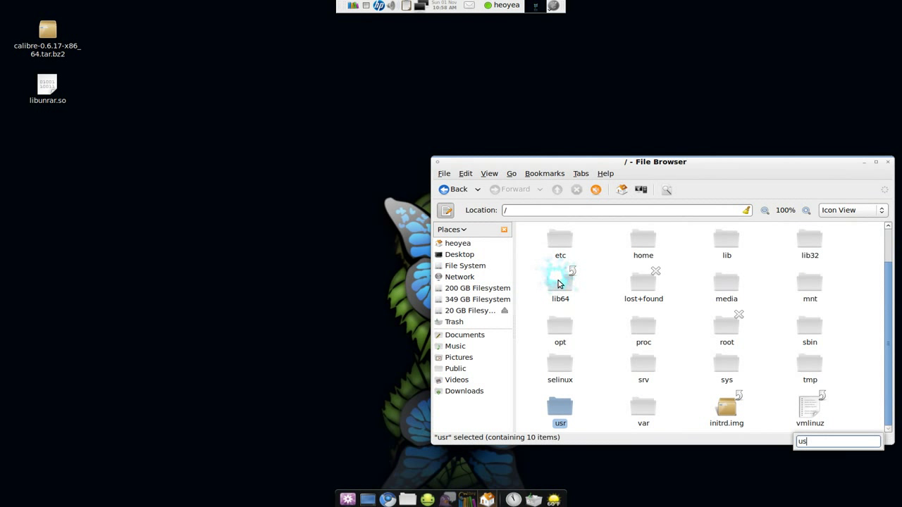
pyautogui.press('Return')
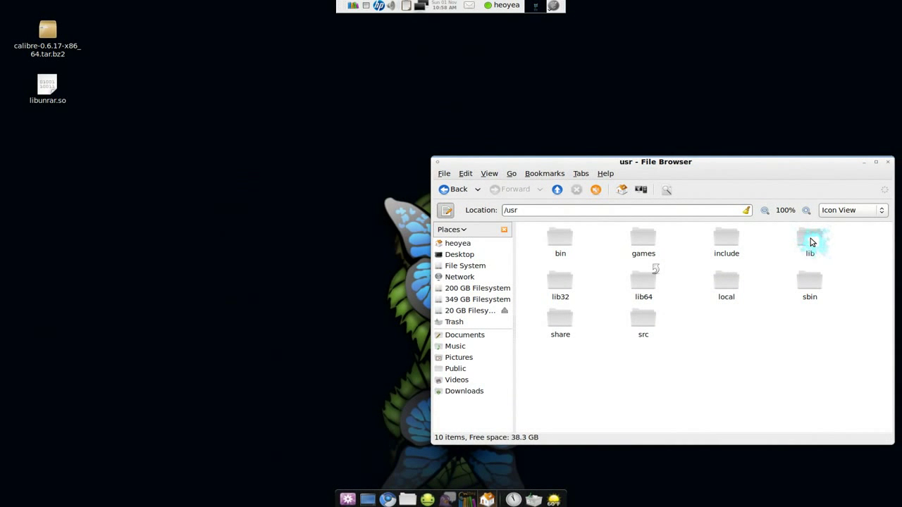
pyautogui.rightClick(810, 238)
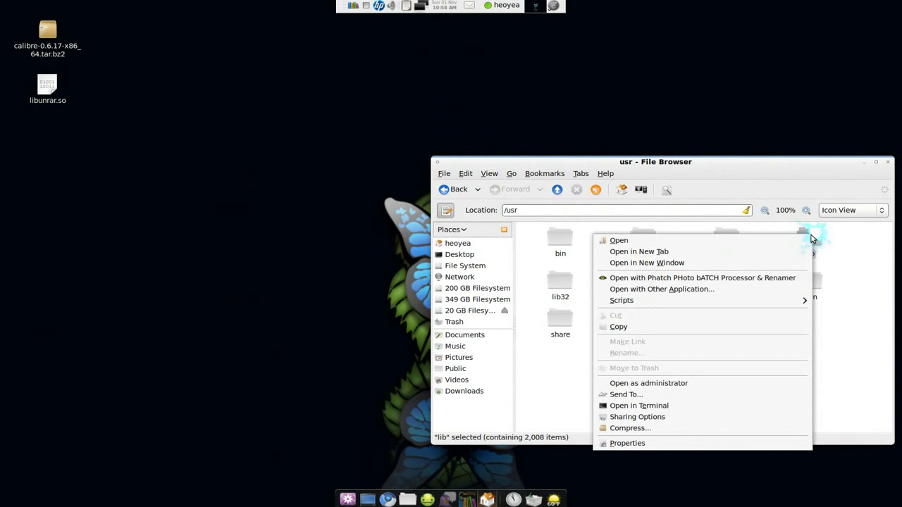
# - Open /usr/lib as administrator, copy libunrar.so into it from the desktop, then minimize Nautilus
pyautogui.click(673, 383)
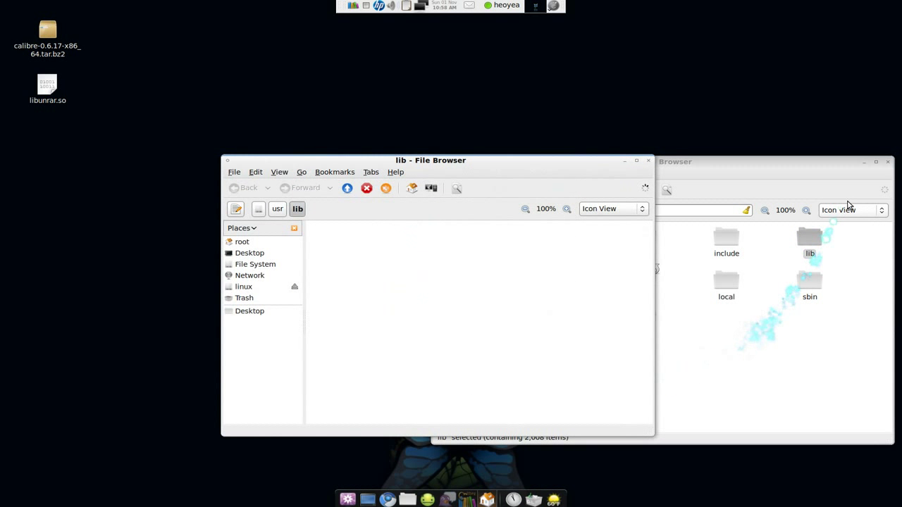
pyautogui.click(865, 162)
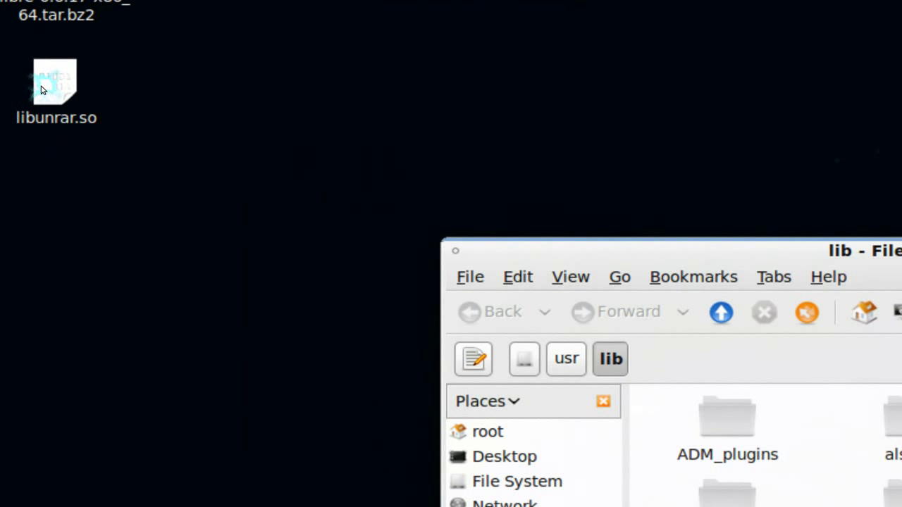
pyautogui.click(48, 85)
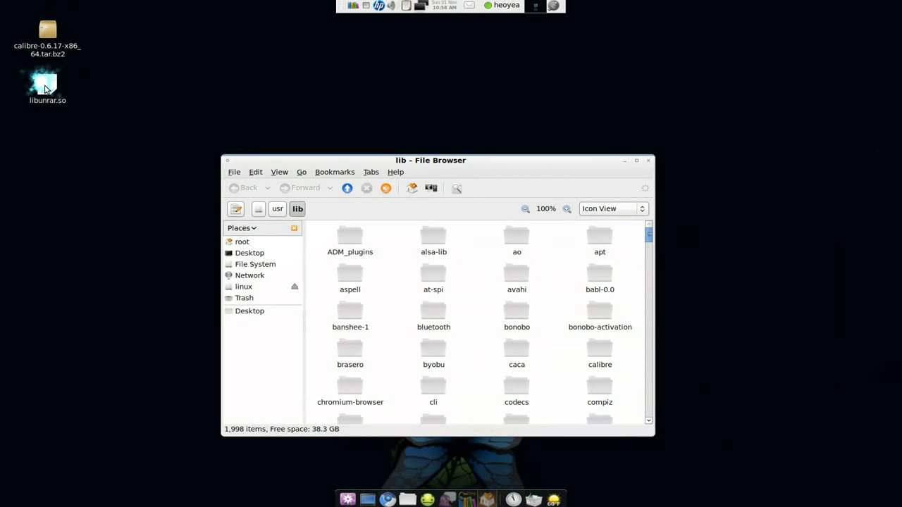
pyautogui.moveTo(48, 85); pyautogui.dragTo(477, 295)
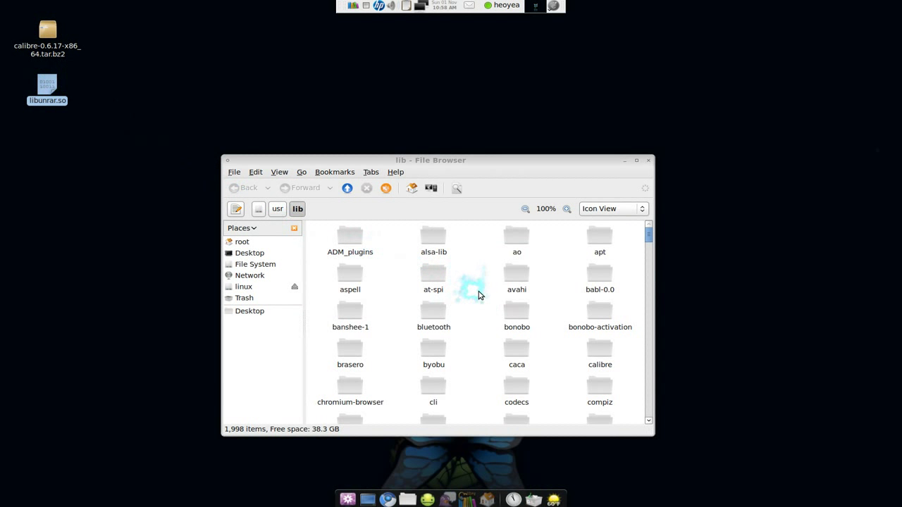
pyautogui.click(469, 388)
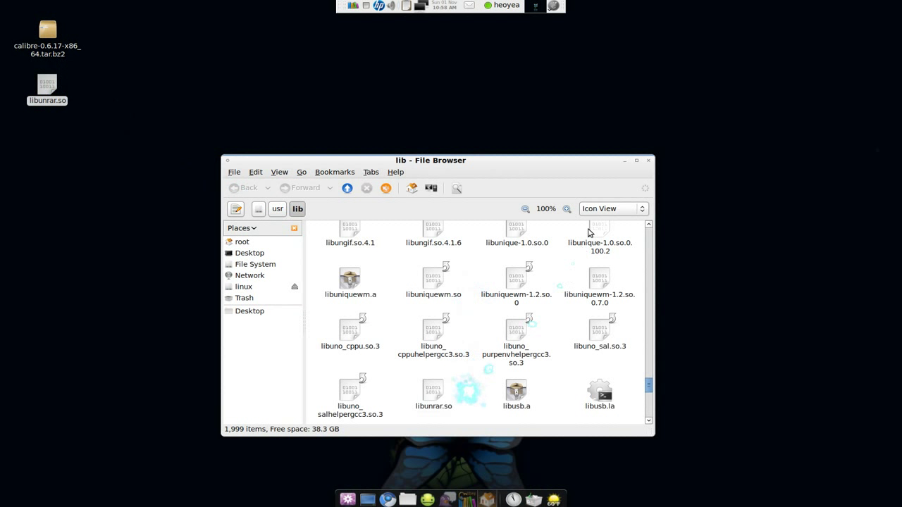
pyautogui.click(623, 164)
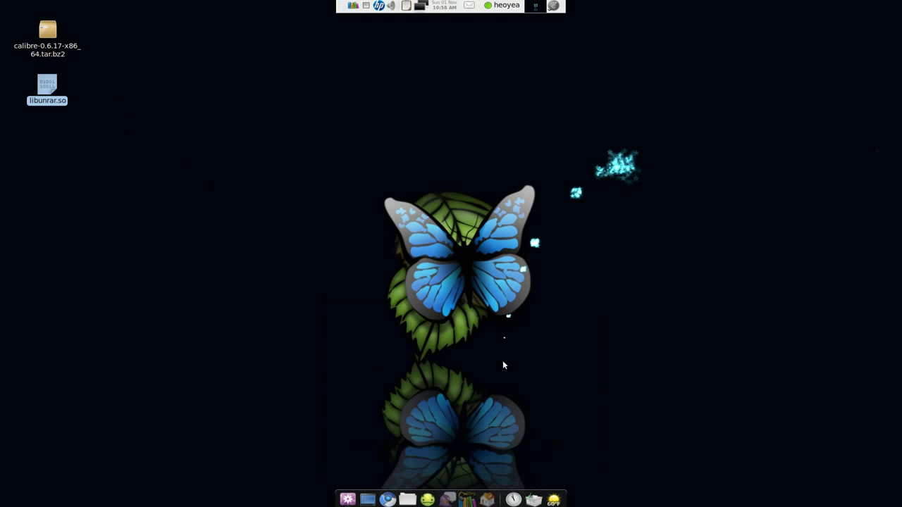
# - Restore calibre and relaunch the Trojan War comic's CBR-to-EPUB conversion
pyautogui.click(466, 498)
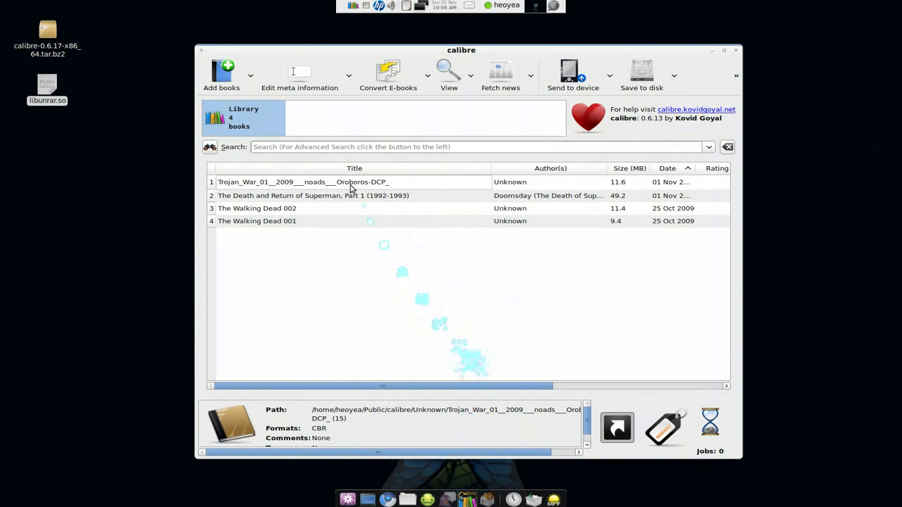
pyautogui.click(386, 79)
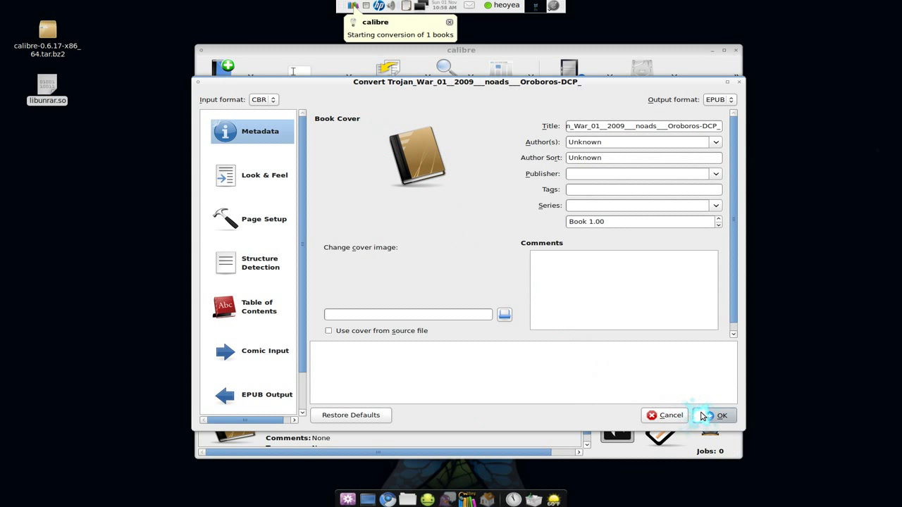
pyautogui.click(705, 415)
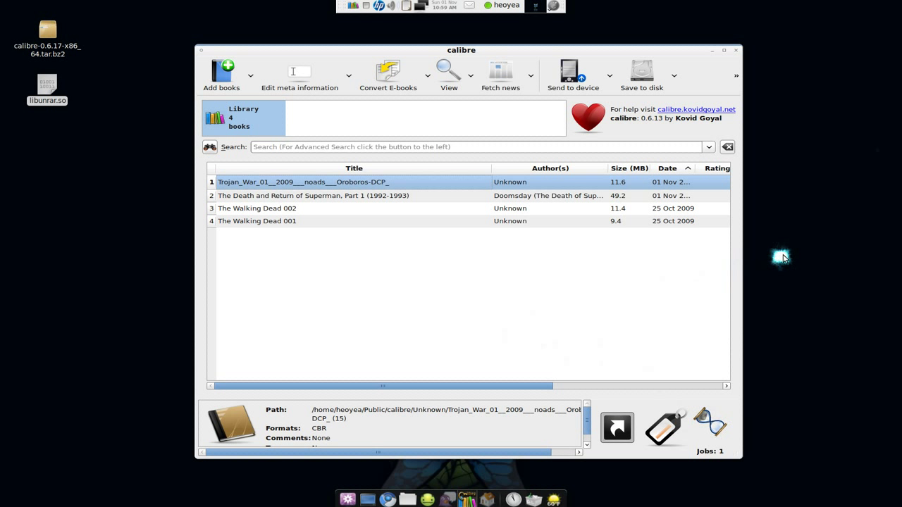
# - Wait for the conversion job to finish so EPUB appears beside CBR
pyautogui.click(814, 208)
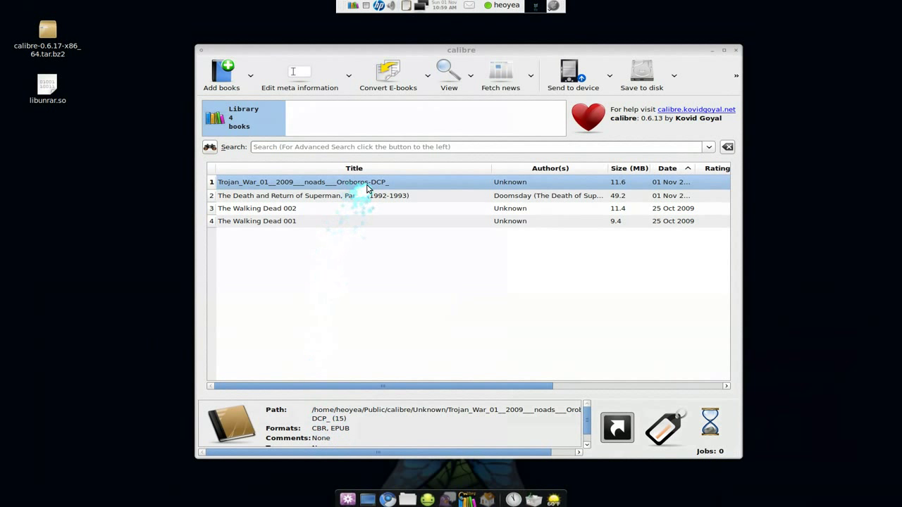
pyautogui.rightClick(375, 185)
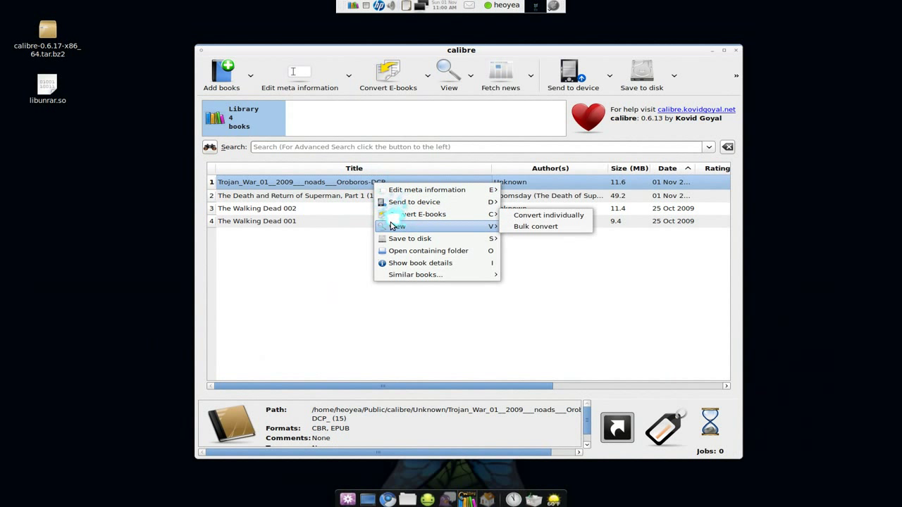
pyautogui.moveTo(422, 227)
pyautogui.click(531, 238)
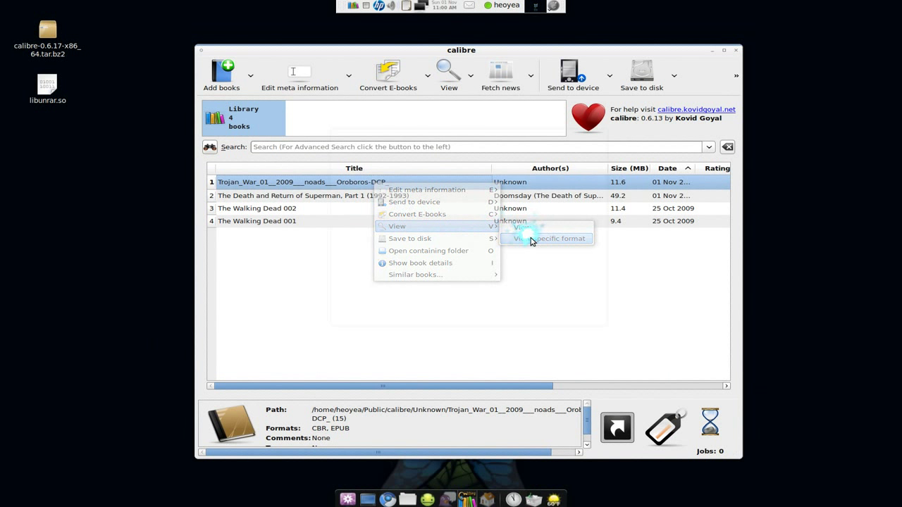
pyautogui.click(394, 204)
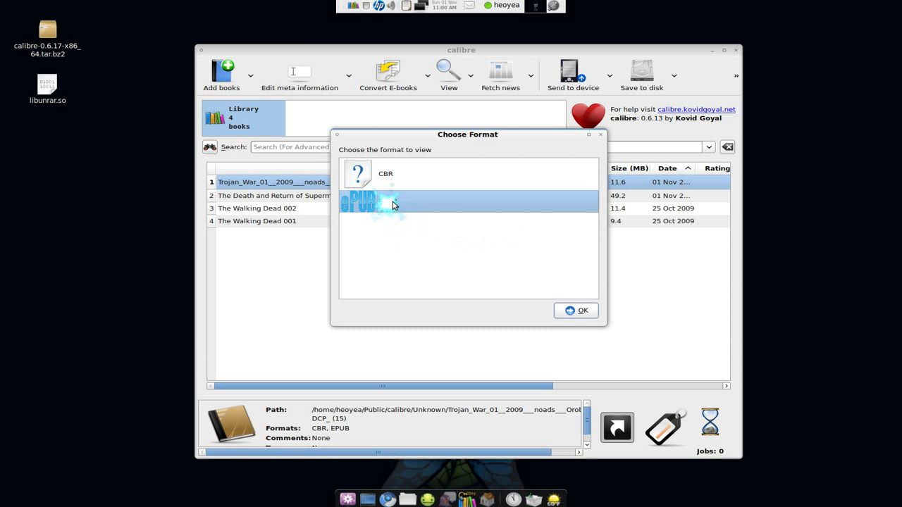
pyautogui.doubleClick(394, 204)
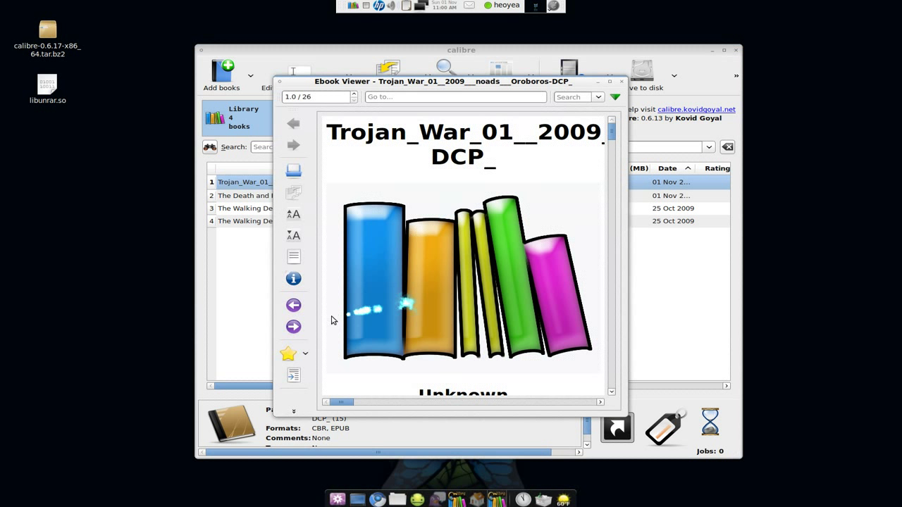
pyautogui.click(304, 328)
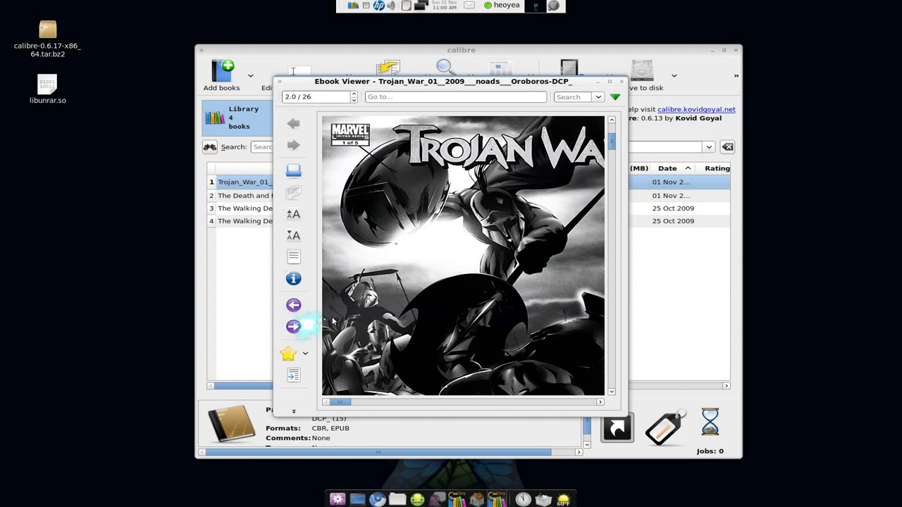
pyautogui.scroll(-3, 521, 299)
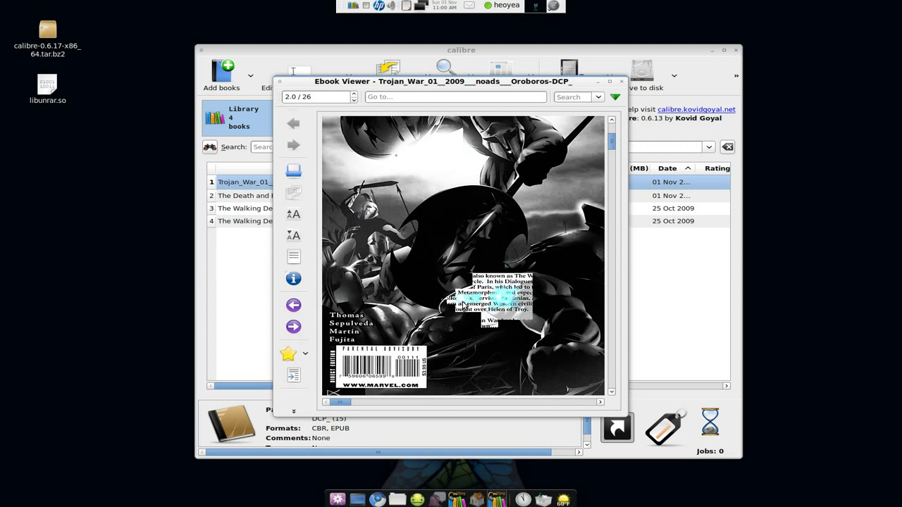
pyautogui.scroll(-3, 479, 302)
pyautogui.click(620, 82)
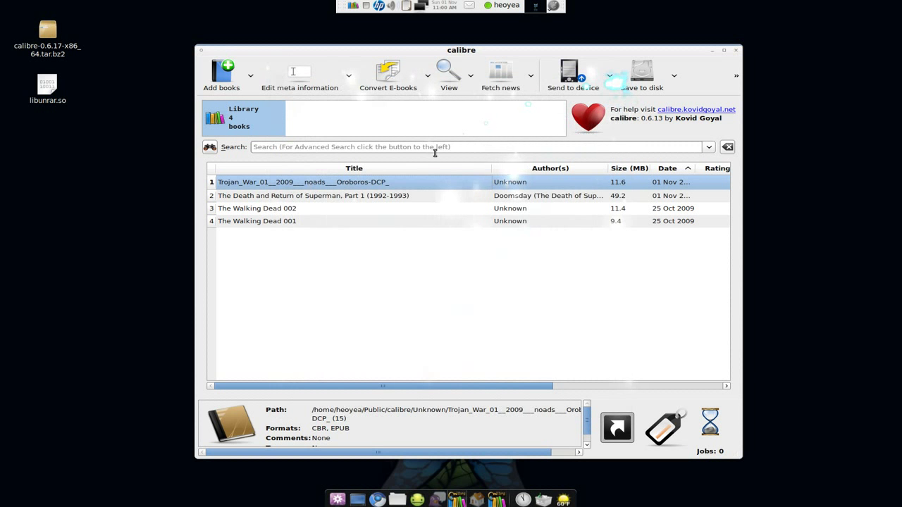
# - Inspect the Trojan War book's folder with its CBR and EPUB files, close it, and minimize calibre
pyautogui.rightClick(380, 182)
pyautogui.click(412, 248)
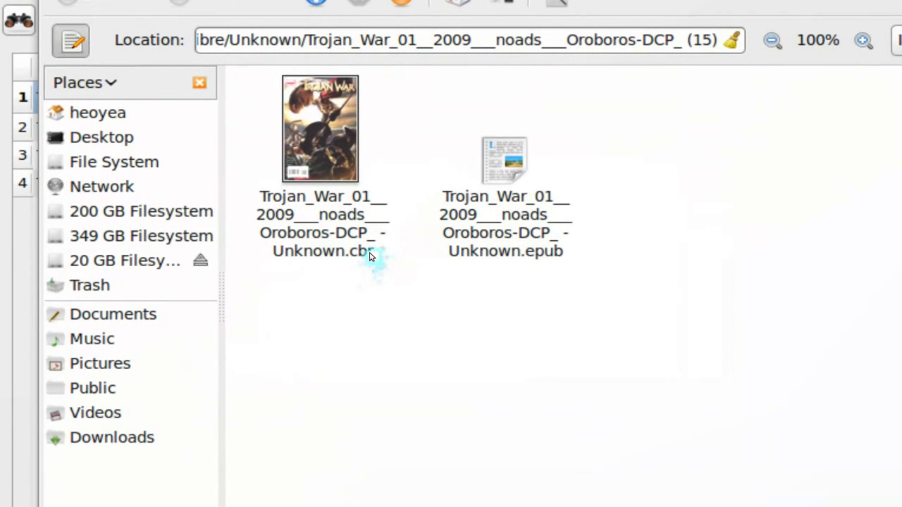
pyautogui.click(354, 233)
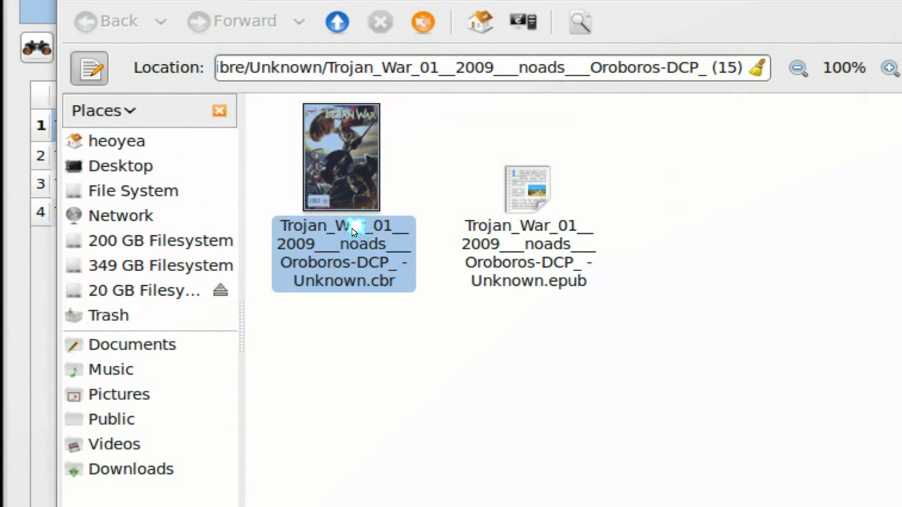
pyautogui.click(438, 237)
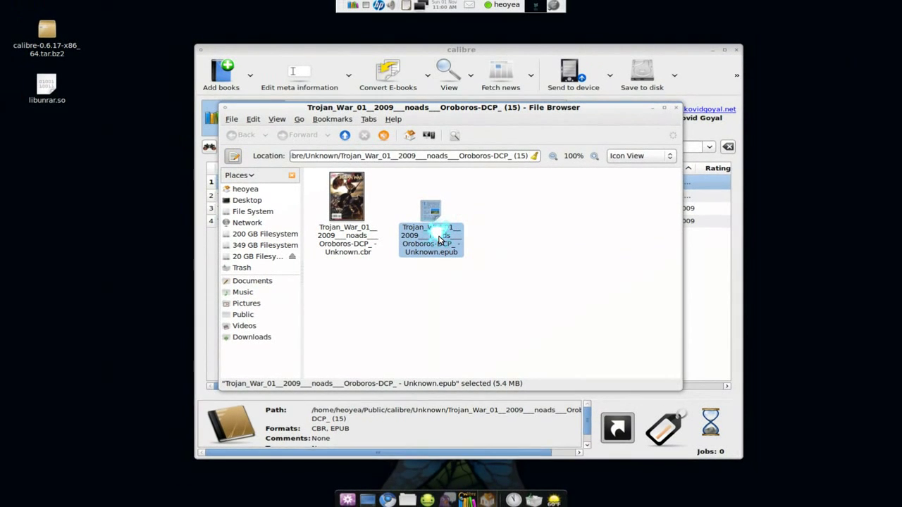
pyautogui.click(487, 233)
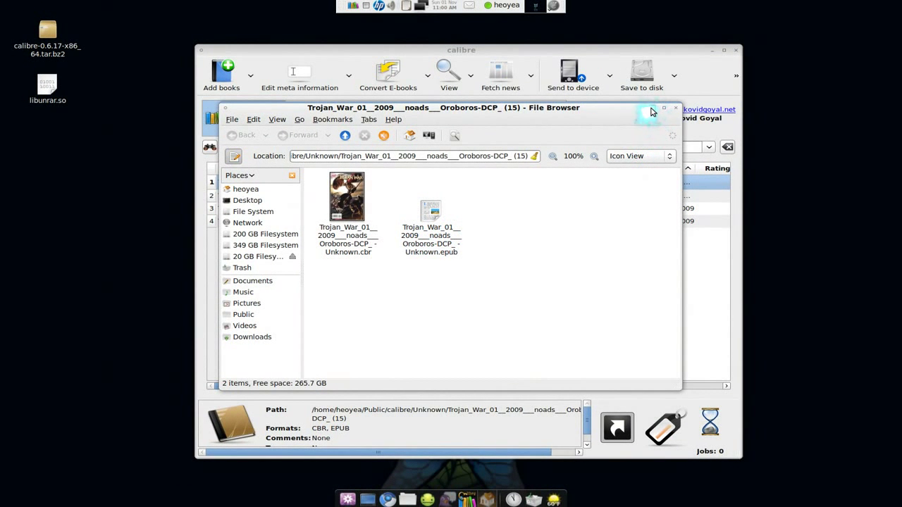
pyautogui.click(674, 108)
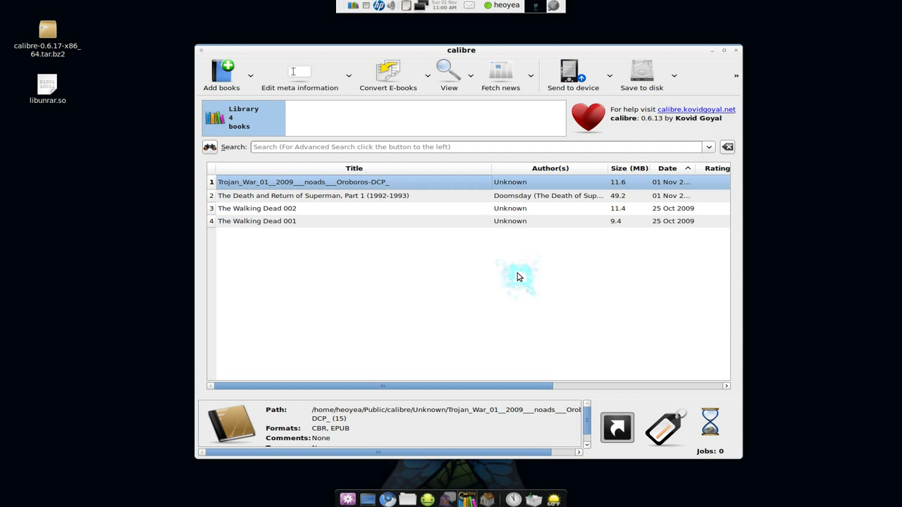
pyautogui.click(711, 51)
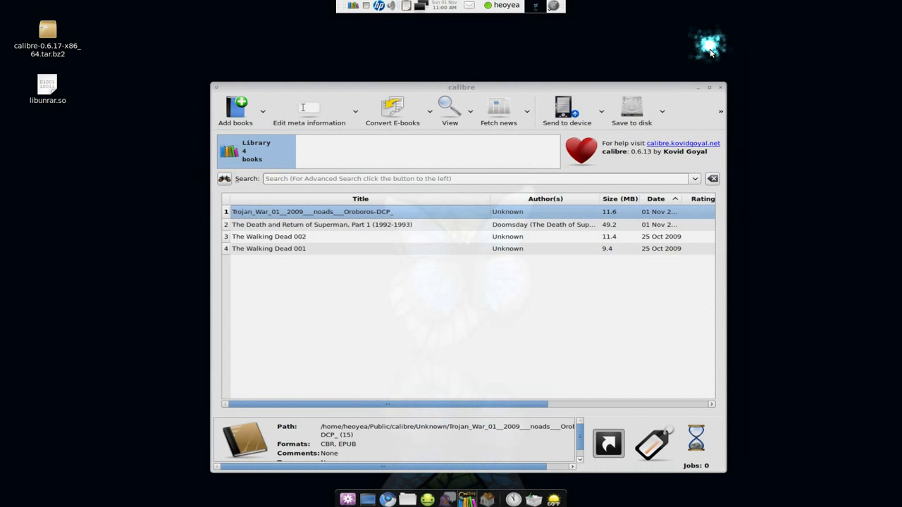